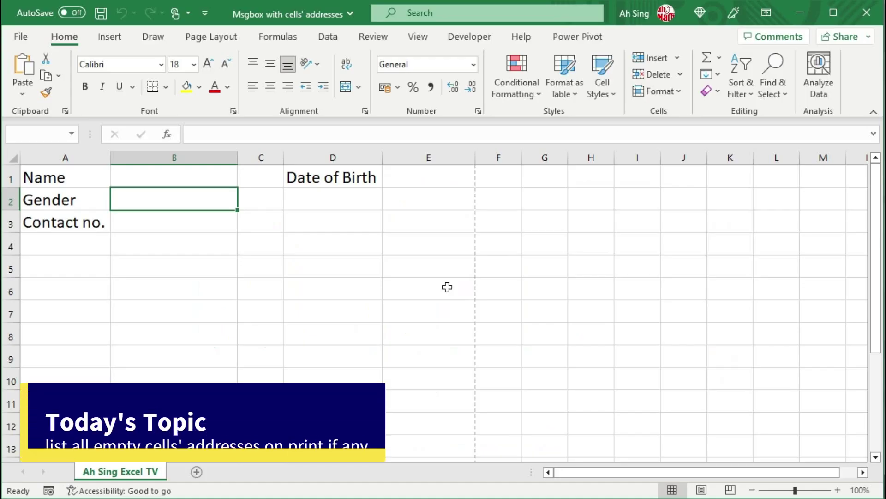
- Try printing the workbook to see the empty-cell warning, then dismiss it
key("ctrl+p")
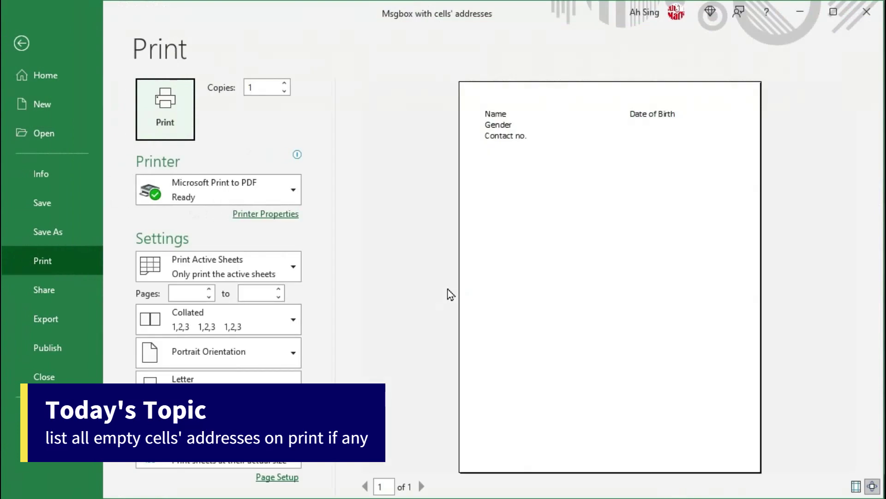
left_click(169, 122)
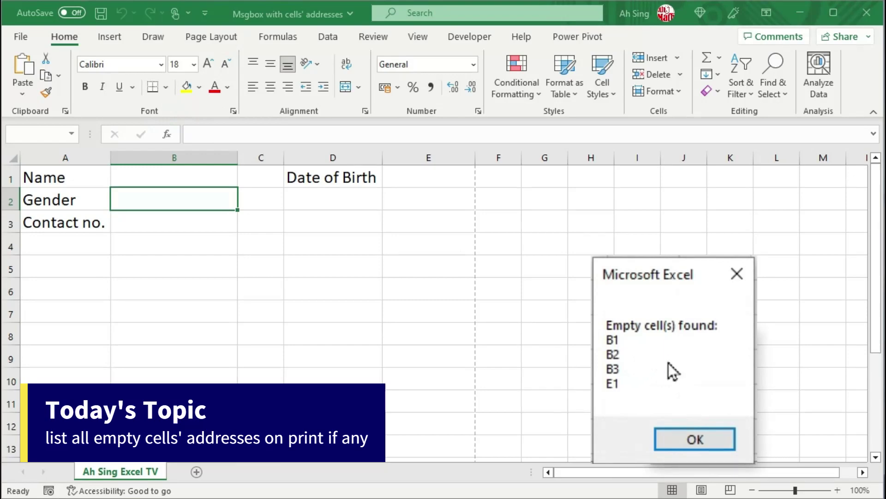
left_click(696, 439)
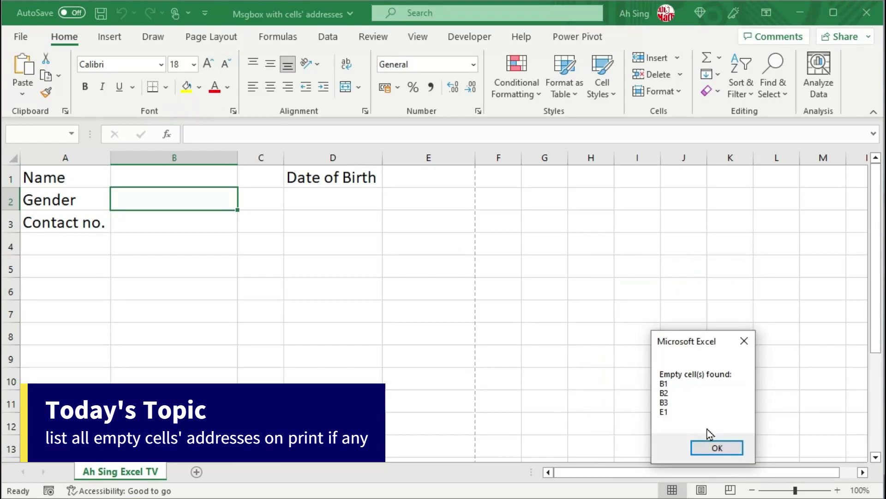
- In the Visual Basic editor's ThisWorkbook module, select the Workbook object and list its events
left_click(481, 40)
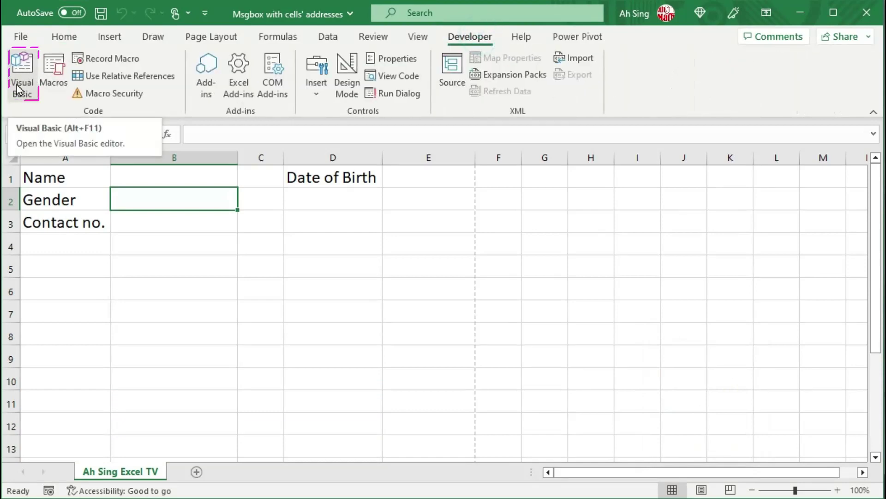
left_click(19, 88)
double_click(111, 223)
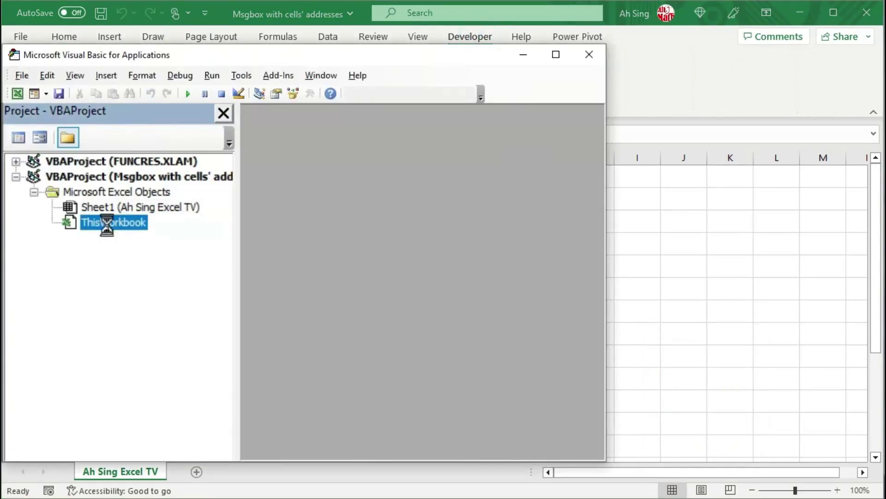
left_click(515, 120)
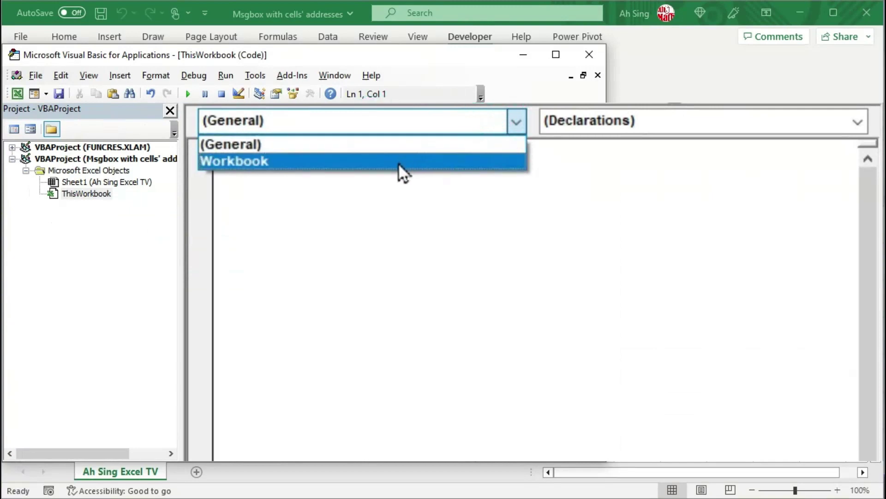
left_click(399, 161)
left_click(653, 125)
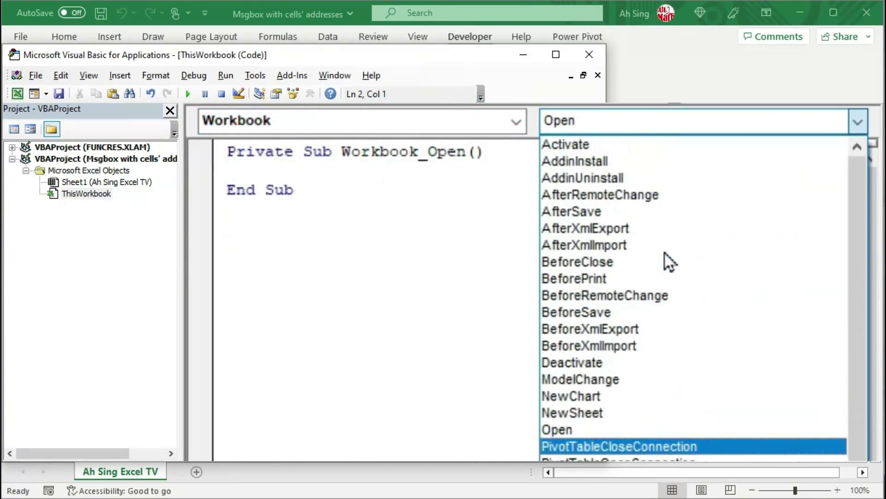
- Insert the BeforePrint procedure and delete the auto-added Workbook_Open stub
left_click(589, 278)
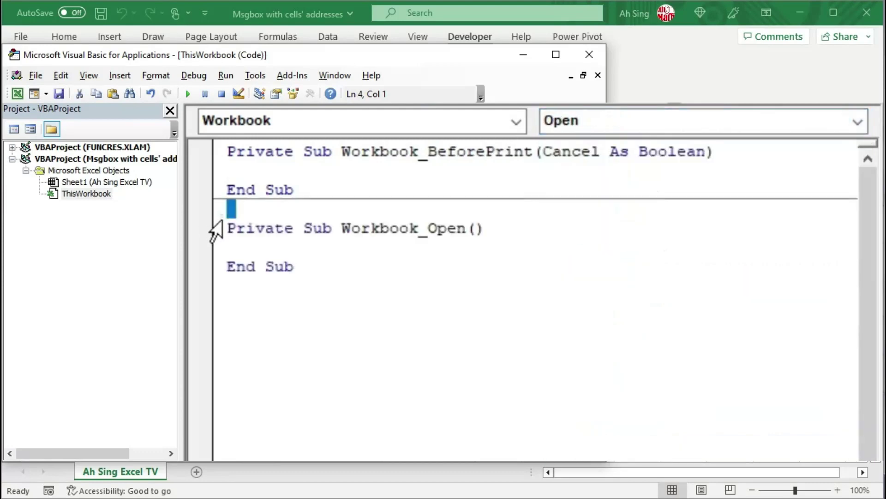
left_click_drag(203, 218, 229, 310)
key("Delete")
- Declare Dim mcell As Range inside BeforePrint and start a new line below it
left_click(295, 174)
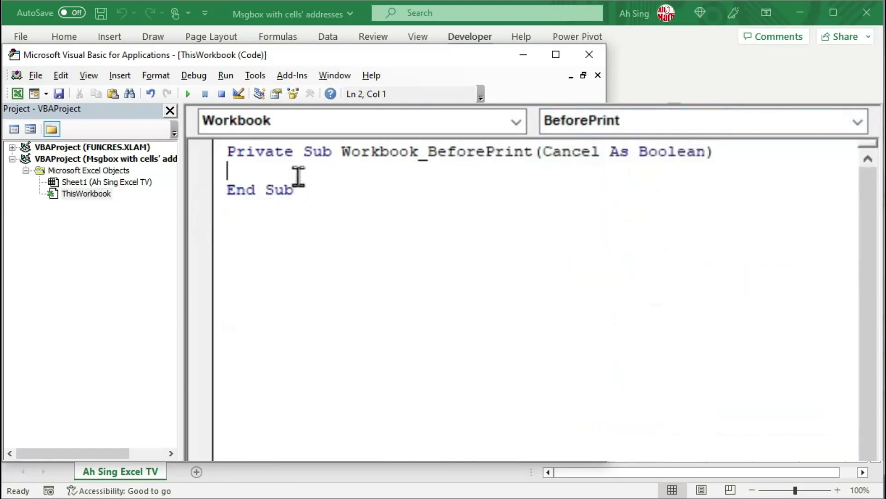
key("Return")
key("Return")
key("Up")
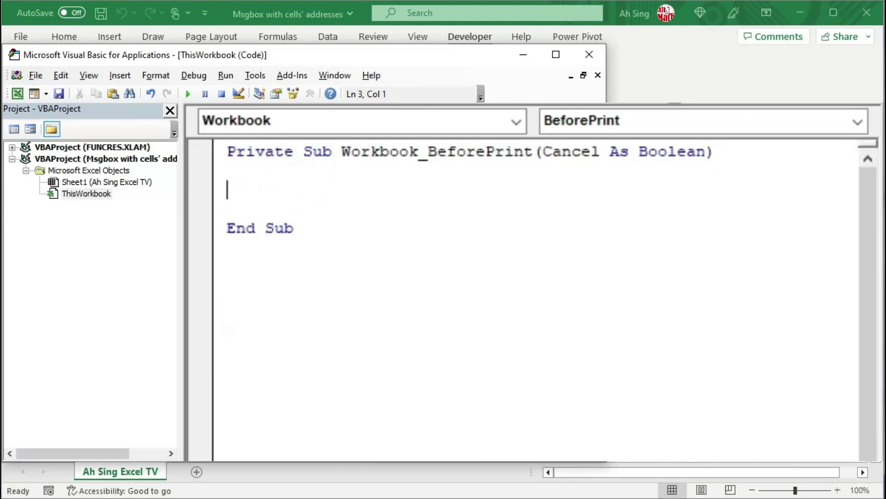
type("dim ")
type("mcell")
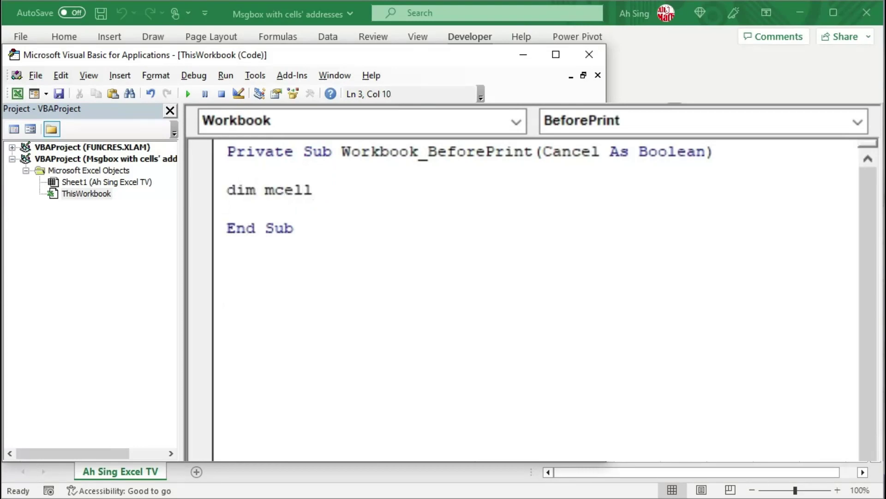
type(" as range")
left_click(268, 190)
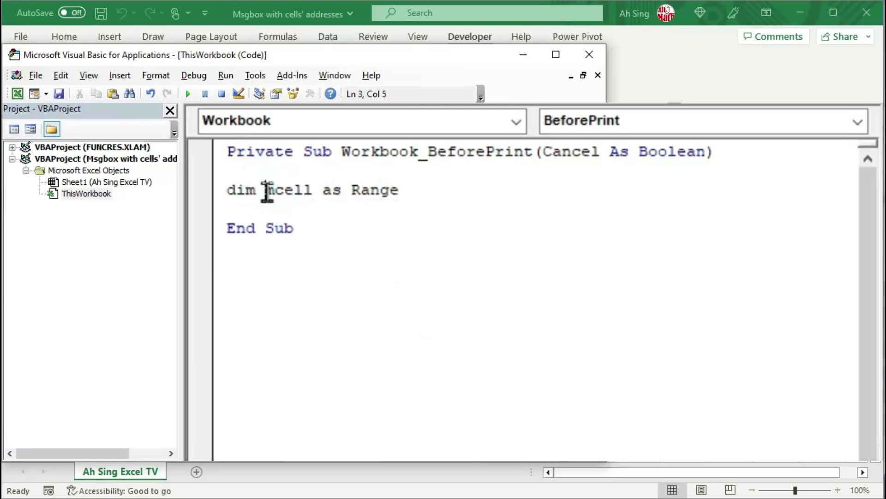
left_click_drag(268, 191, 311, 191)
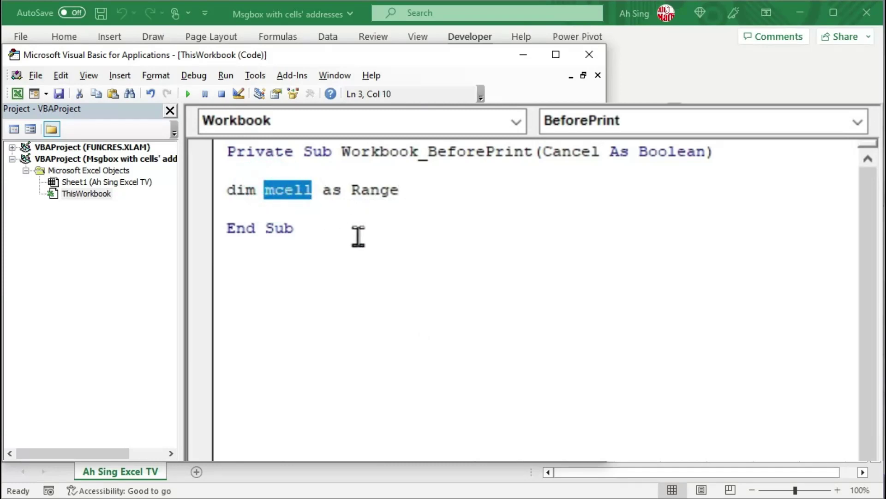
key("End")
key("Return")
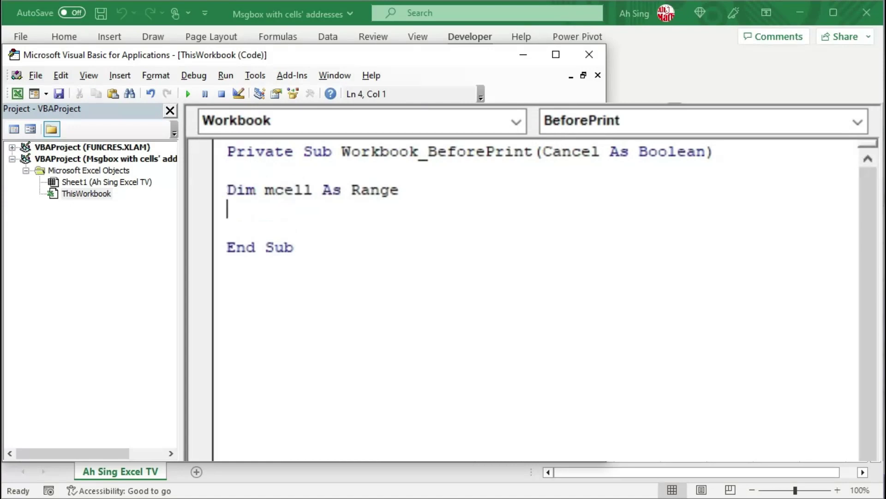
type("set mcell=")
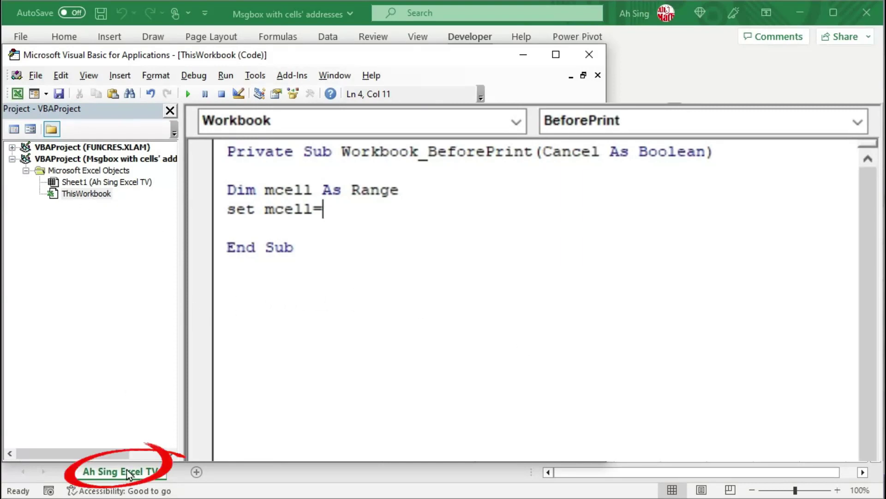
type("she")
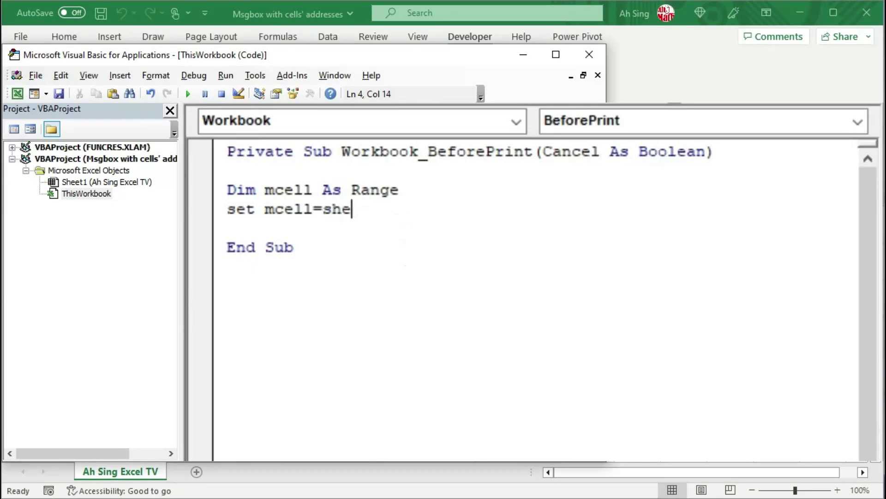
type("et1")
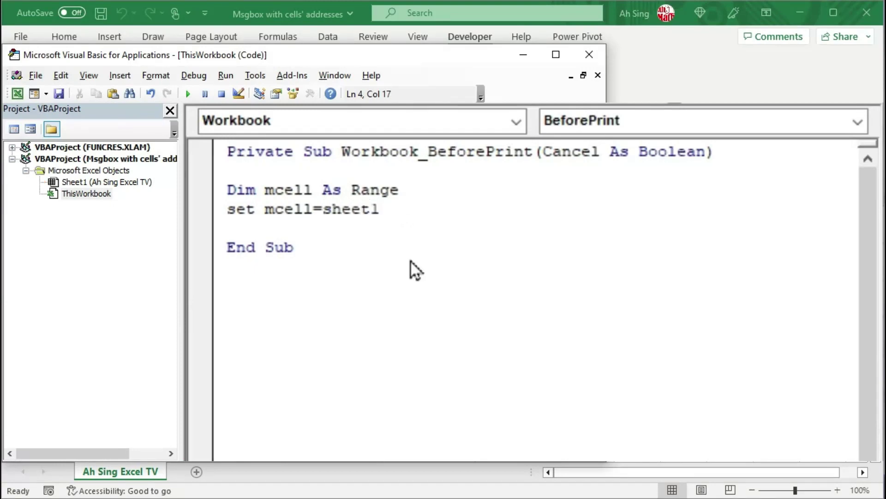
type(".range")
- Accept the suggested Range property to continue the line set mcell=sheet1.range(
key("Tab")
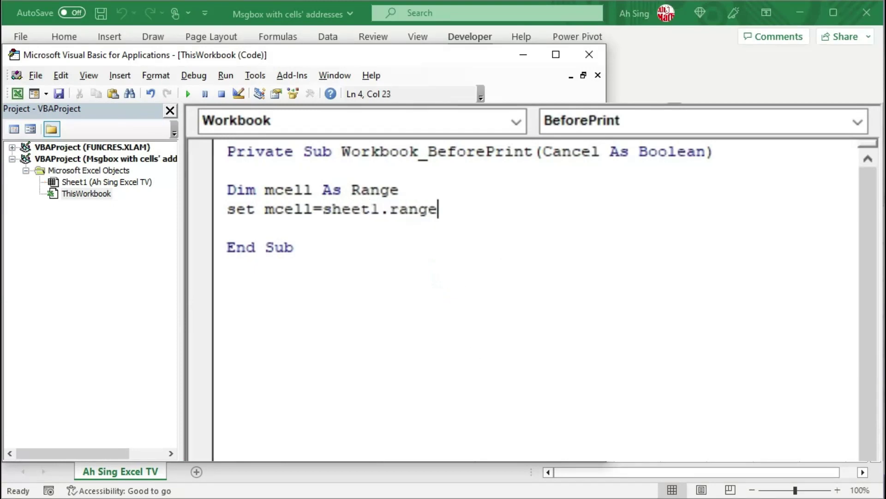
type("(")
- Check the mandatory cells B1:B3 and E1 on the worksheet, then return to the code
left_click(16, 94)
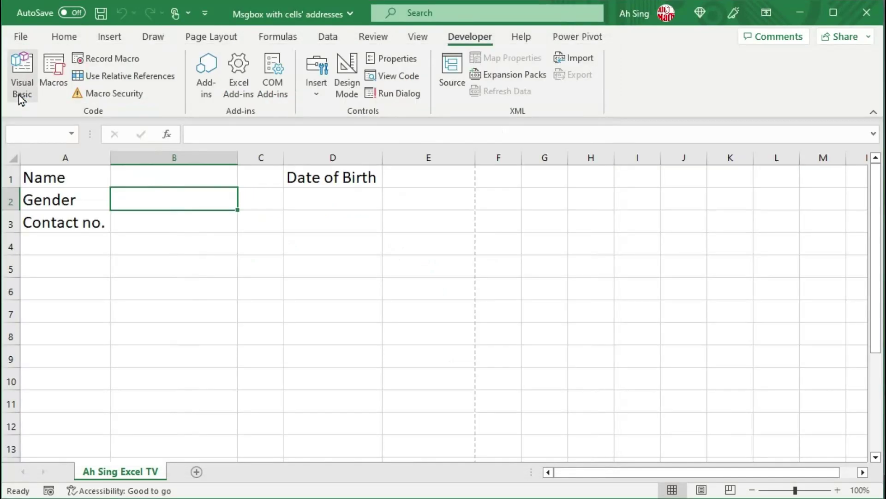
left_click_drag(175, 174, 180, 223)
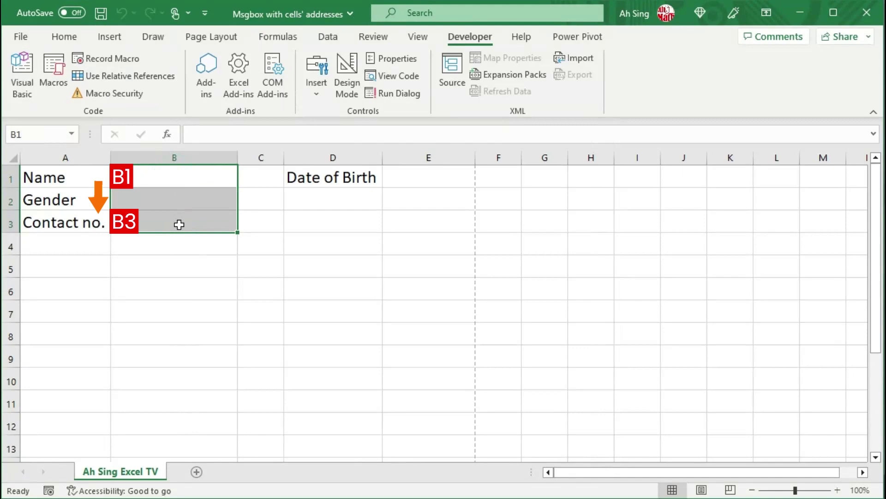
left_click(423, 175)
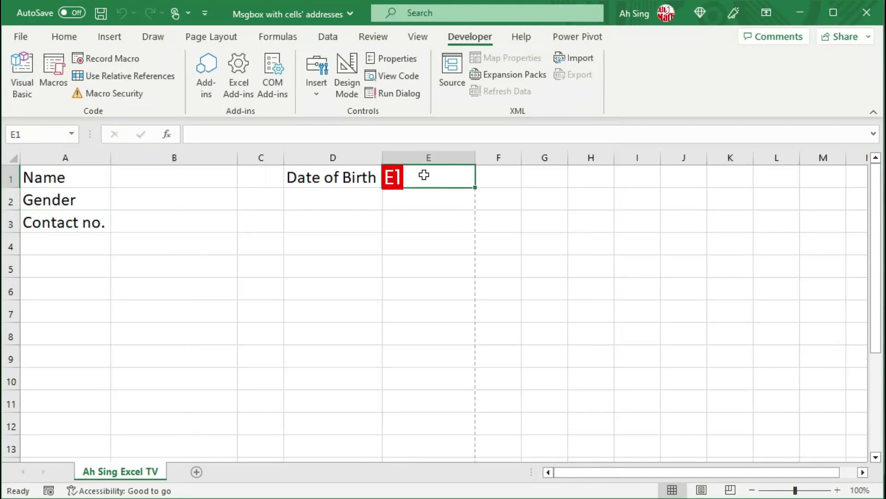
left_click(25, 96)
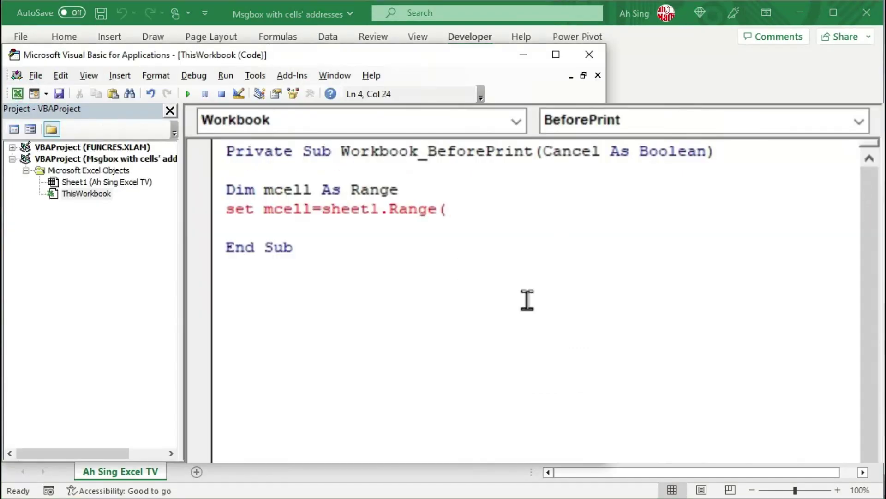
type("\"B1")
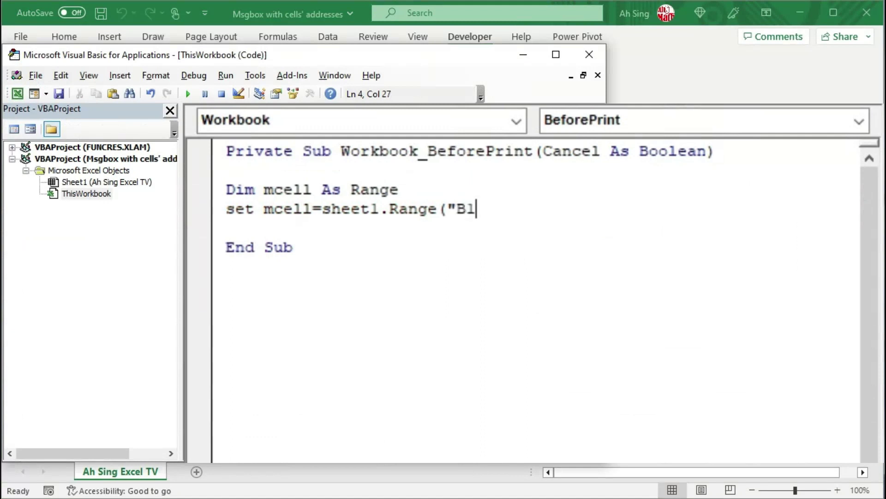
type(":B3")
- Complete the line as Set mcell = Sheet1.Range("B1:B3,E1") with a blank line below
double_click(478, 209)
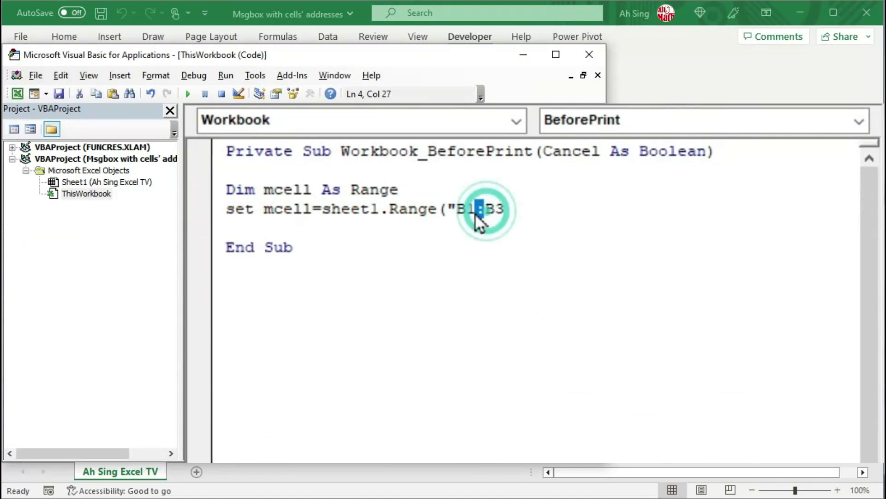
left_click(520, 208)
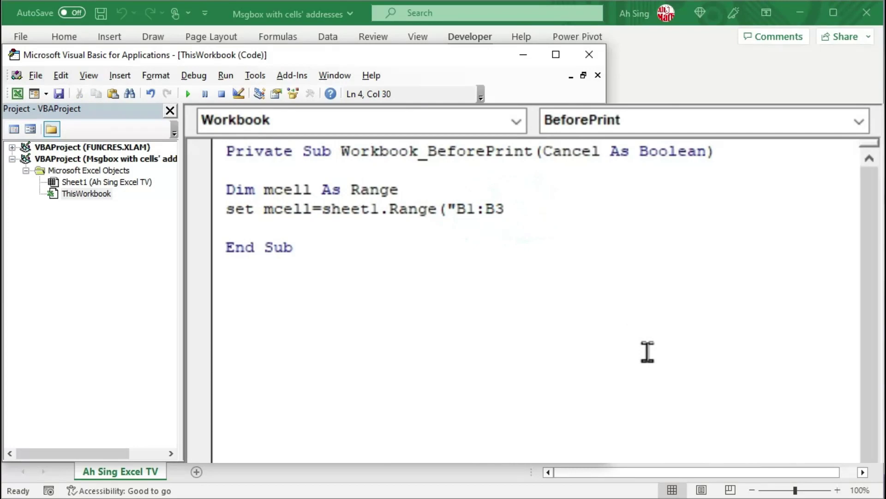
type(",")
type("E")
type("1\"")
type(")")
key("Return")
key("Return")
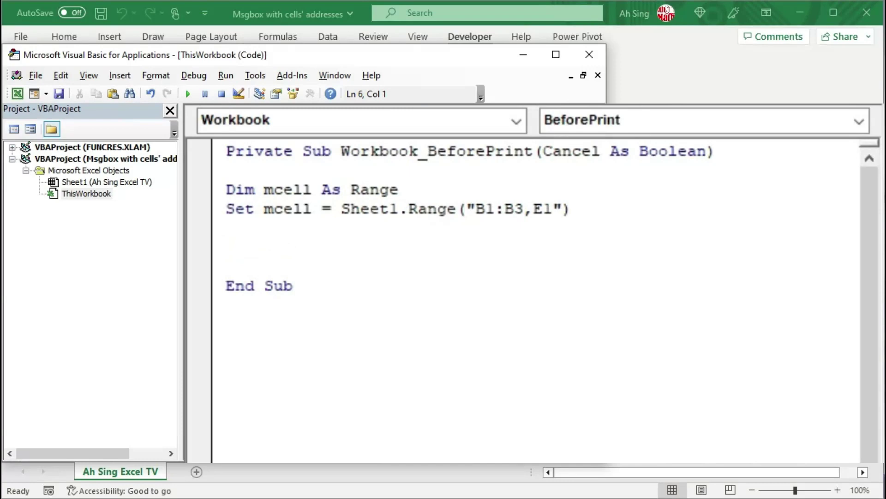
type("for")
type(" each cell ")
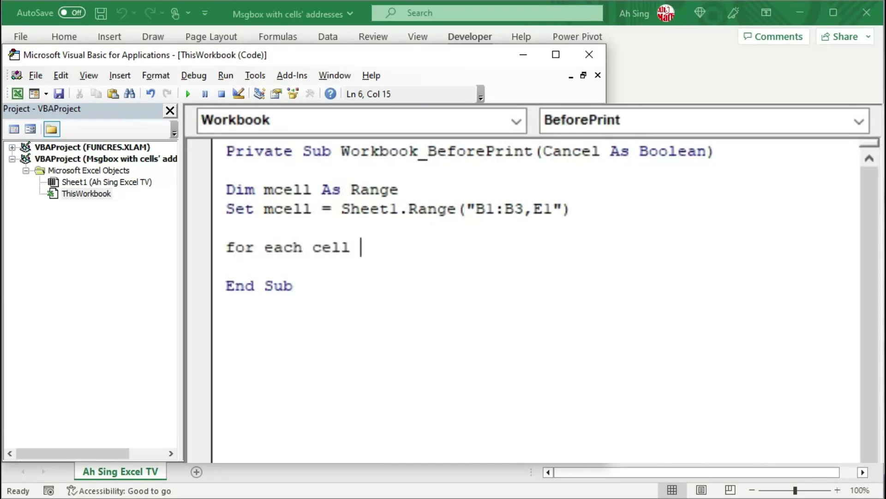
type("in ")
type("mcell.")
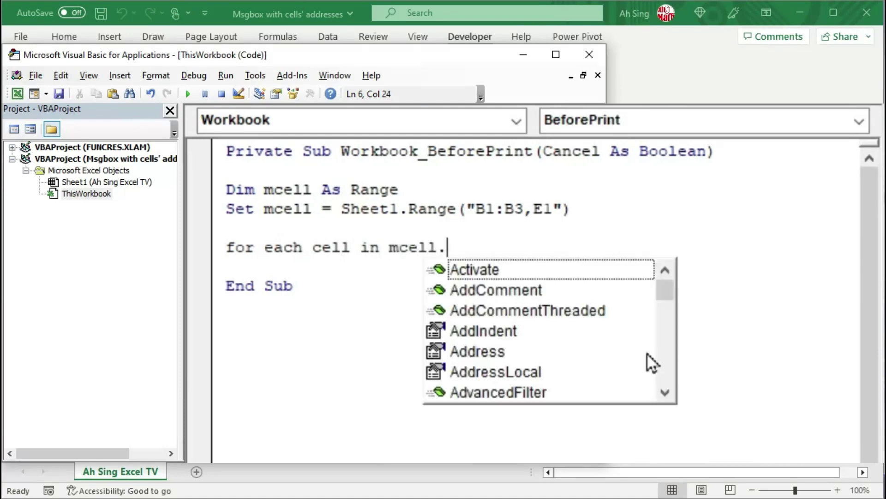
type("cells")
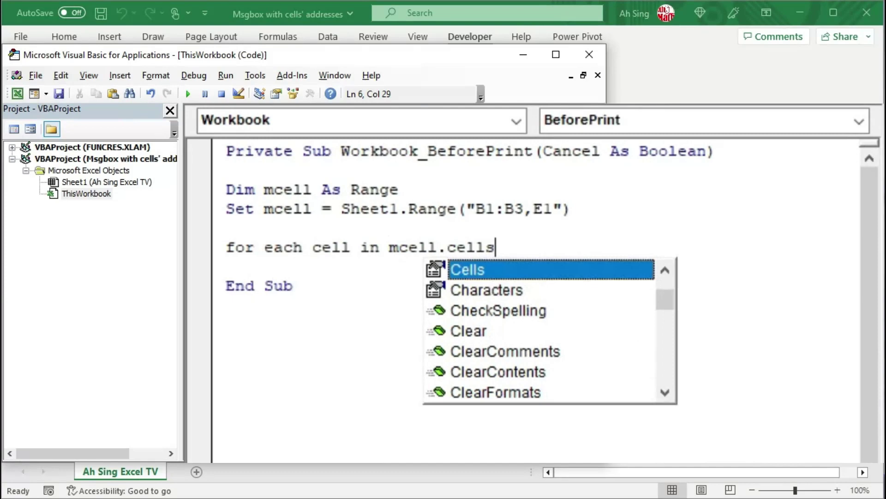
- Enter the loop header For Each cell In mcell.Cells and start the next line
key("Return")
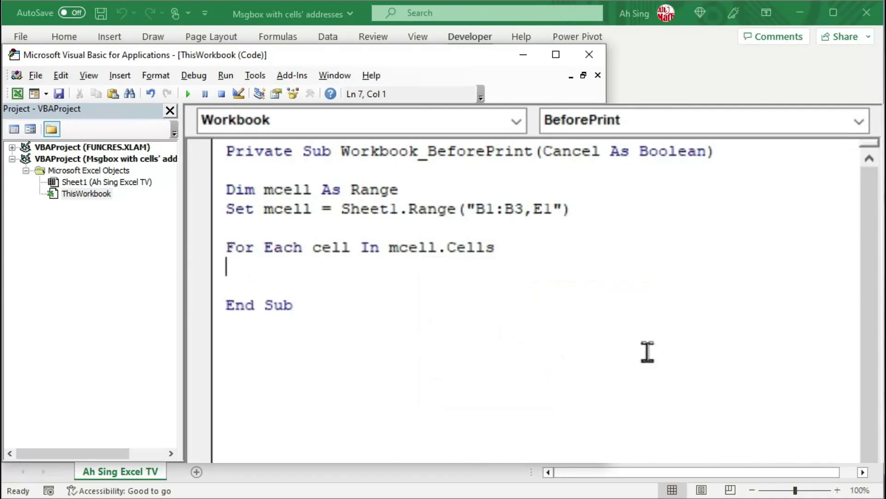
type("if ")
type("cell=")
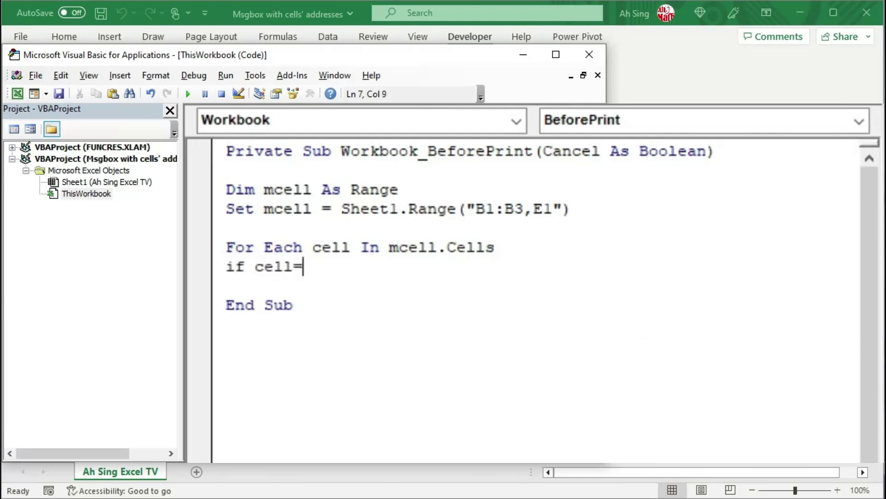
type("\"\" then")
- Add If cell = "" Then and the line a = a & cell.Address & vbNewLine
key("Return")
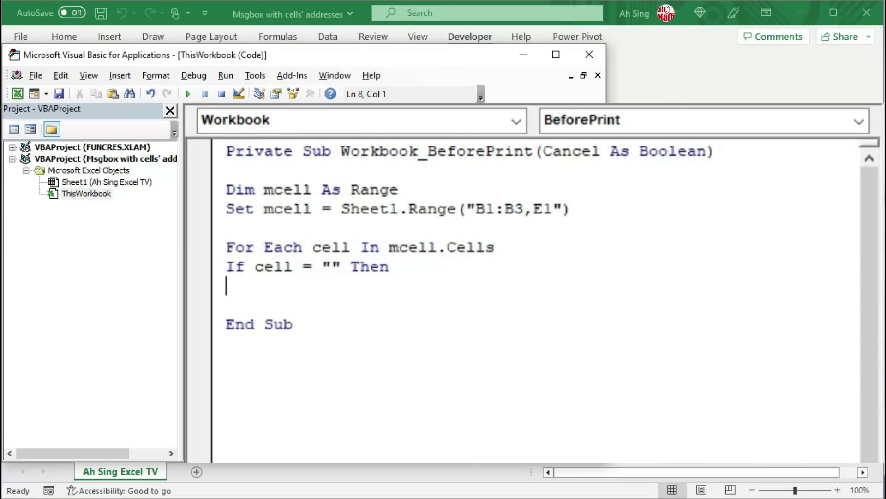
type("a")
type("=")
type("a")
type(" &")
type(" cell.")
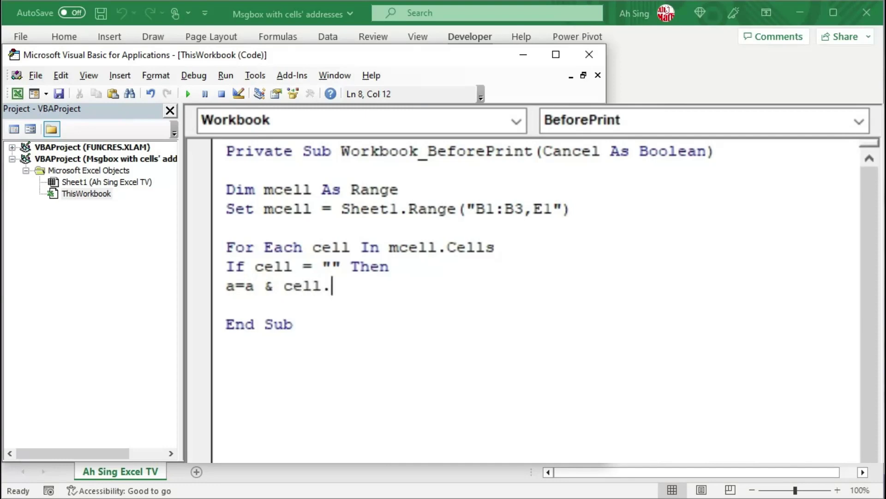
type("addre")
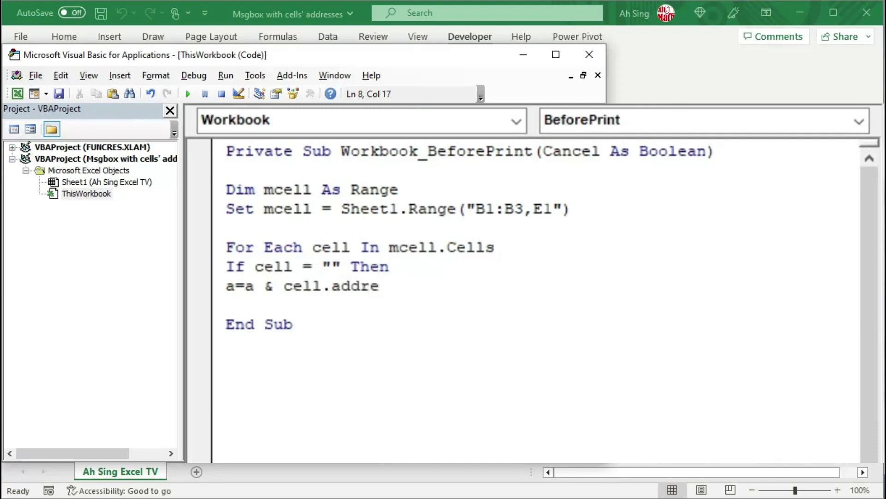
type("ss")
type(" & vb")
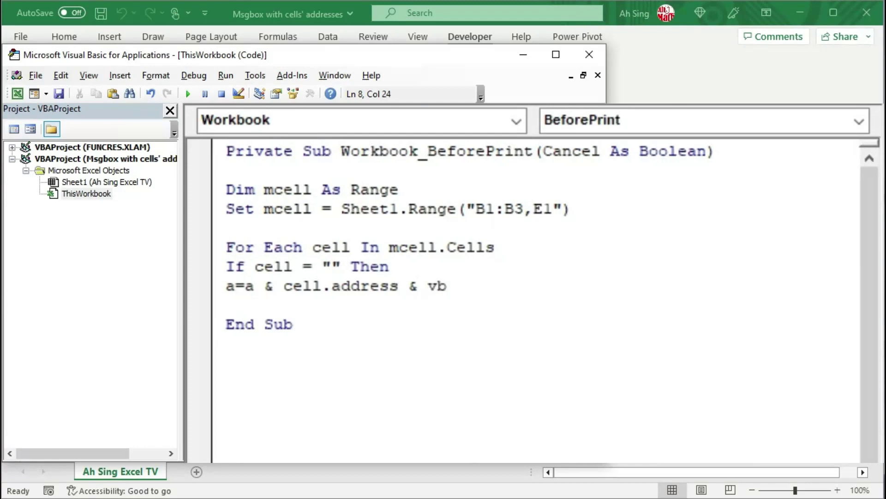
type("newline")
key("Return")
left_click_drag(251, 270, 236, 290)
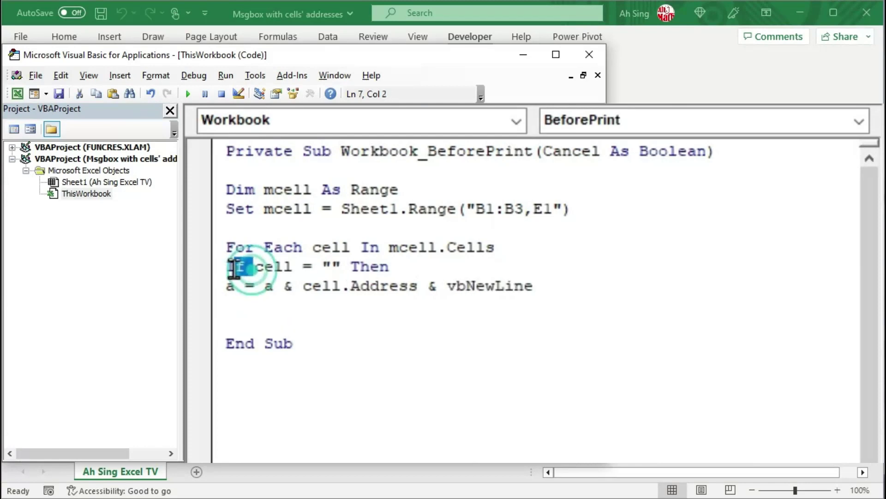
left_click(236, 305)
type("end if")
- Close the empty-cell test with End If and the loop with Next
left_click_drag(311, 247, 351, 248)
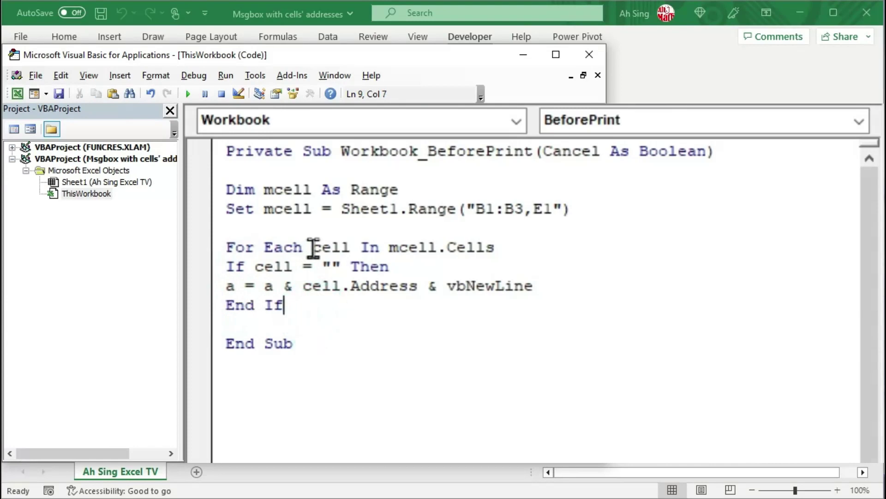
left_click(315, 306)
key("Return")
type("n")
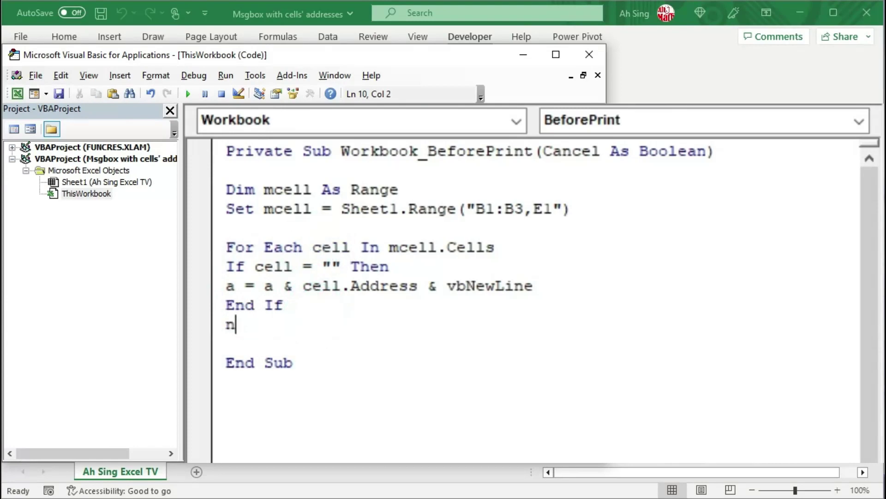
type("ext")
key("Return")
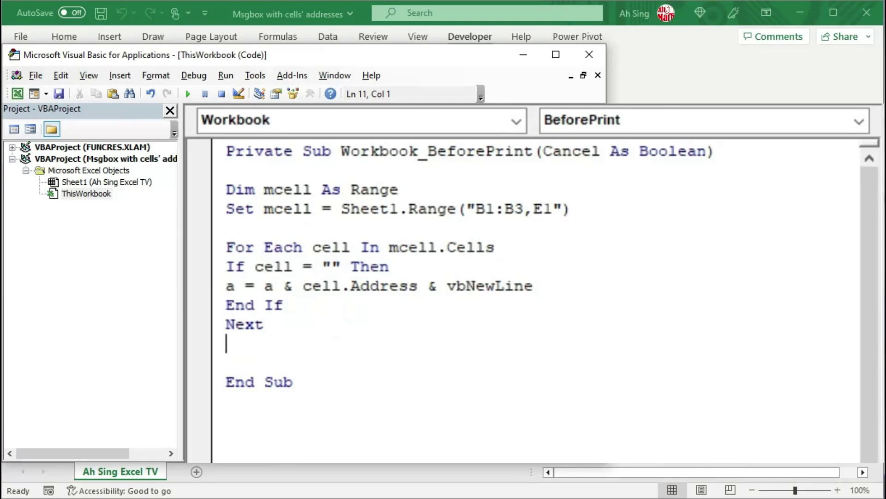
type("if ")
type("a<>\"")
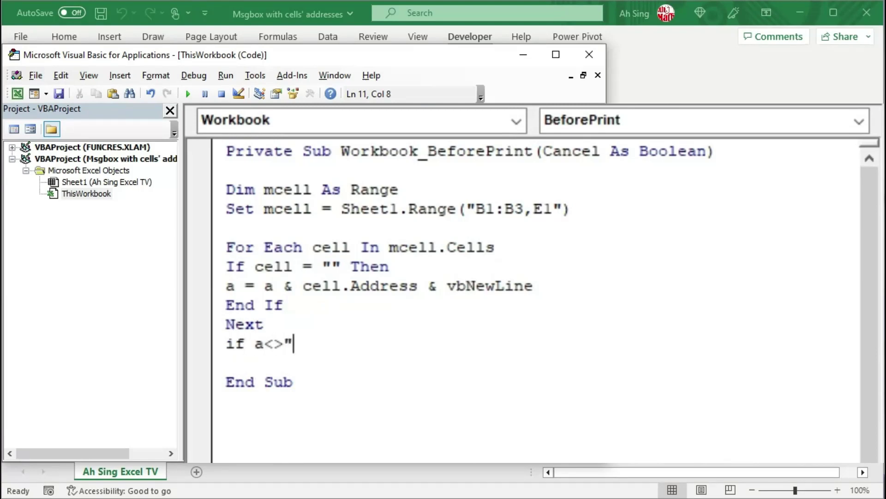
type("\"")
type(" t")
type("hen")
- When addresses exist, show MsgBox "Empty cell(s) found:" with the list, set Cancel = True, and close with End If
key("Return")
type("msgb")
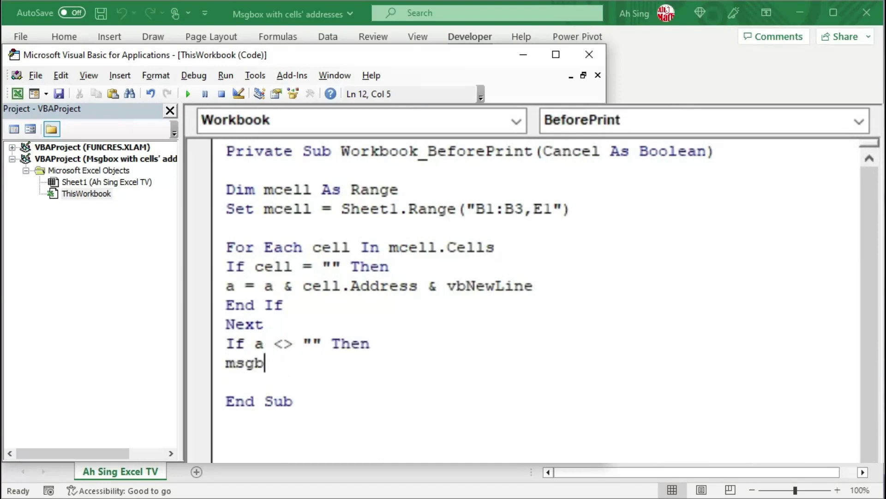
type("ox")
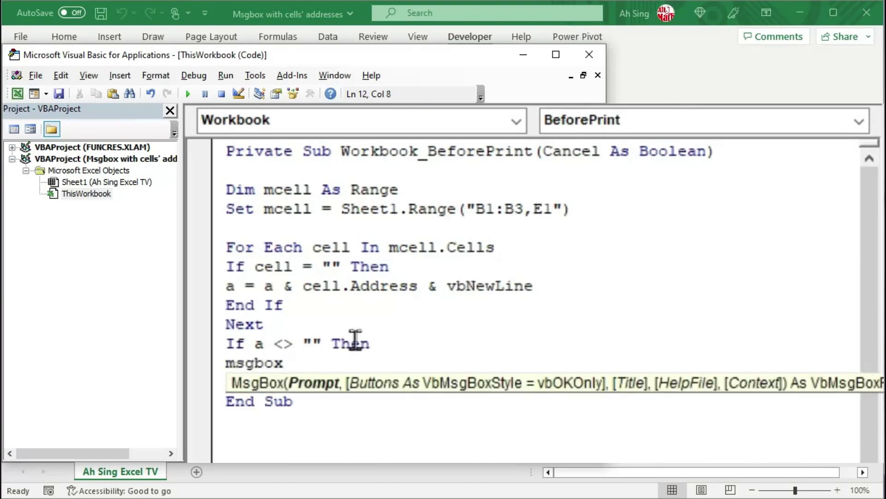
type(" \"Empty cell")
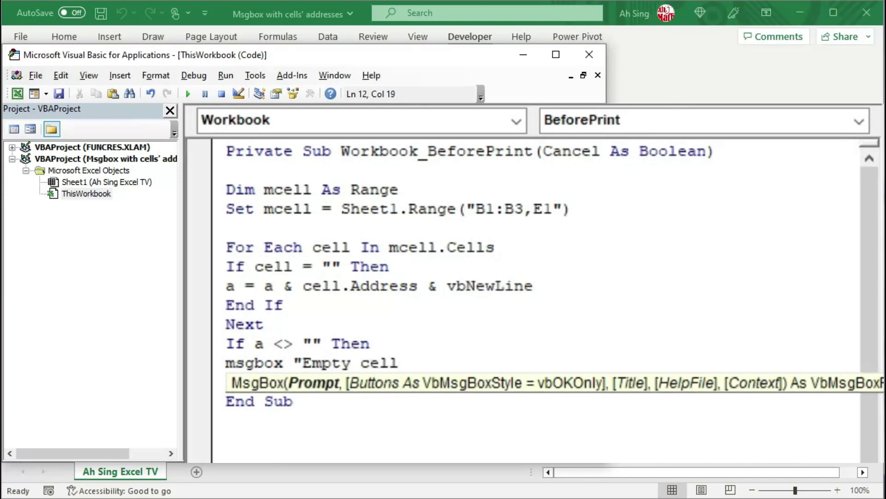
type("(s) found:\" ")
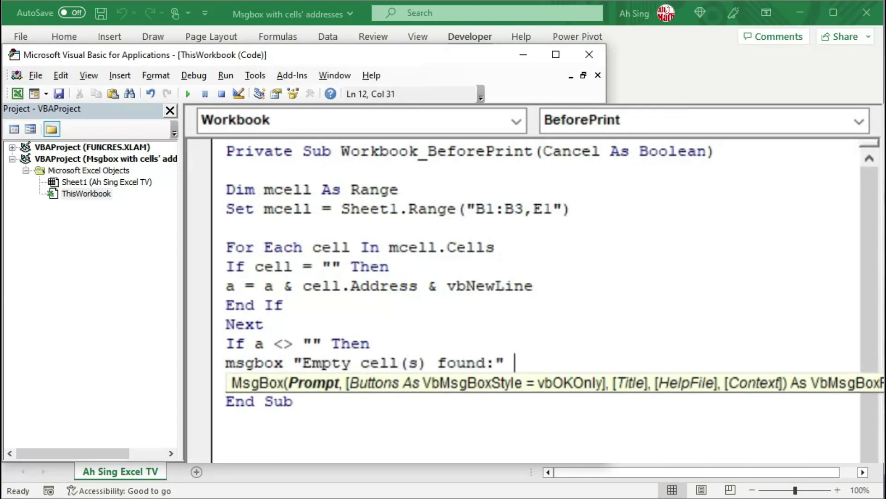
type("&")
type(" v")
type("bn")
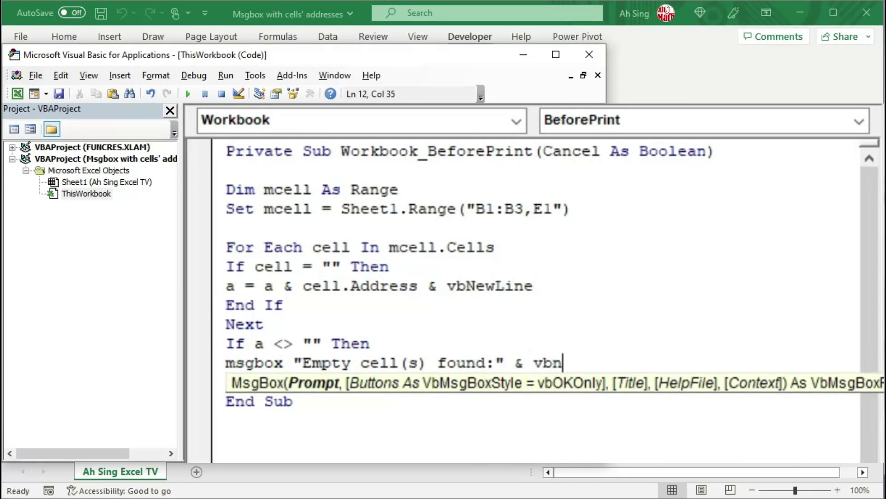
type("ewline ")
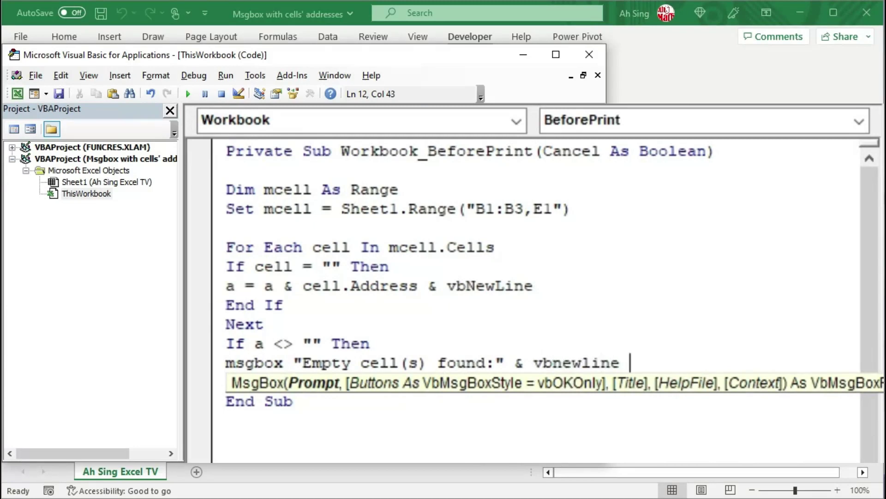
type("& a")
key("Return")
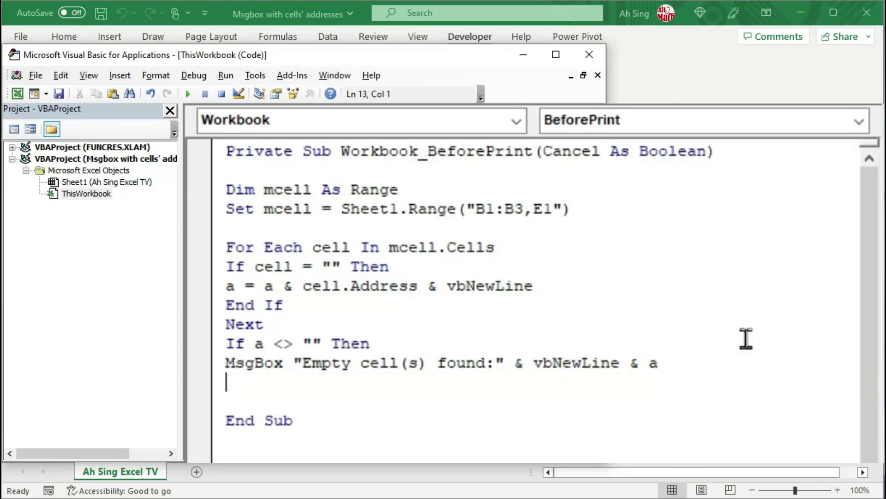
type("can")
type("cel=")
key("Down")
key("Return")
left_click(253, 343)
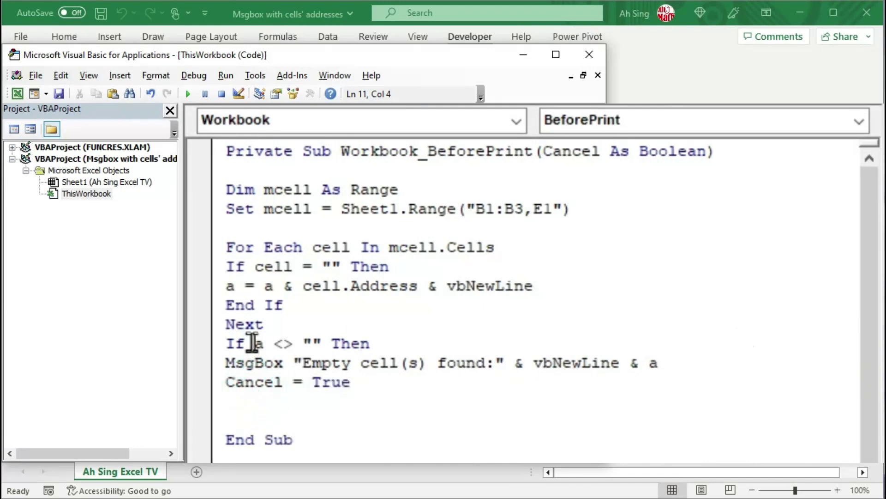
left_click(251, 402)
type("end i")
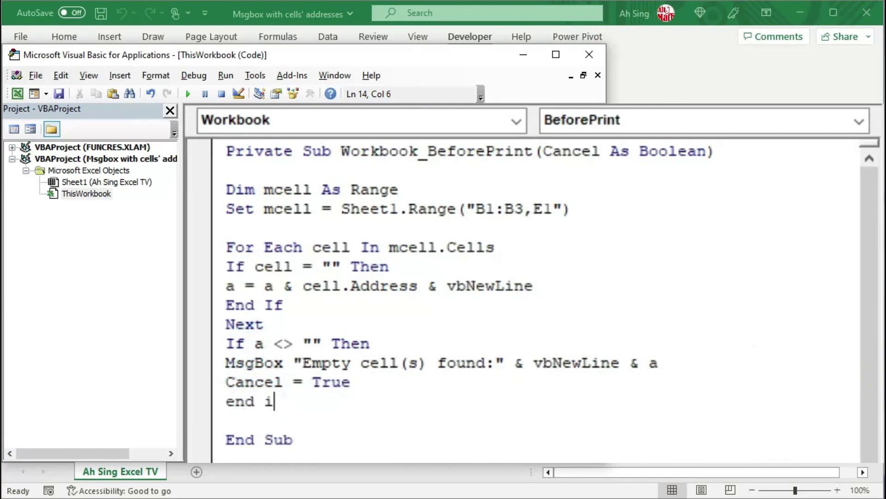
type("f")
- Print the sheet from File > Print to trigger the empty-cells warning
left_click(18, 93)
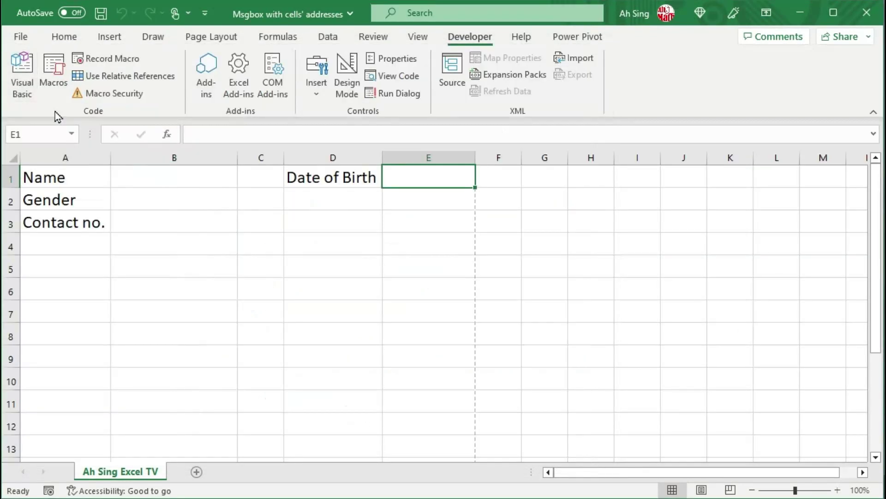
left_click(19, 39)
left_click(56, 260)
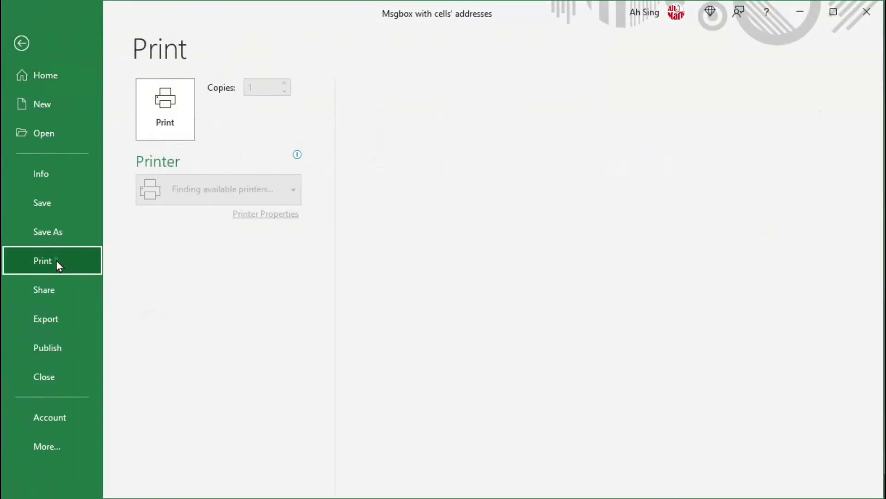
left_click(164, 113)
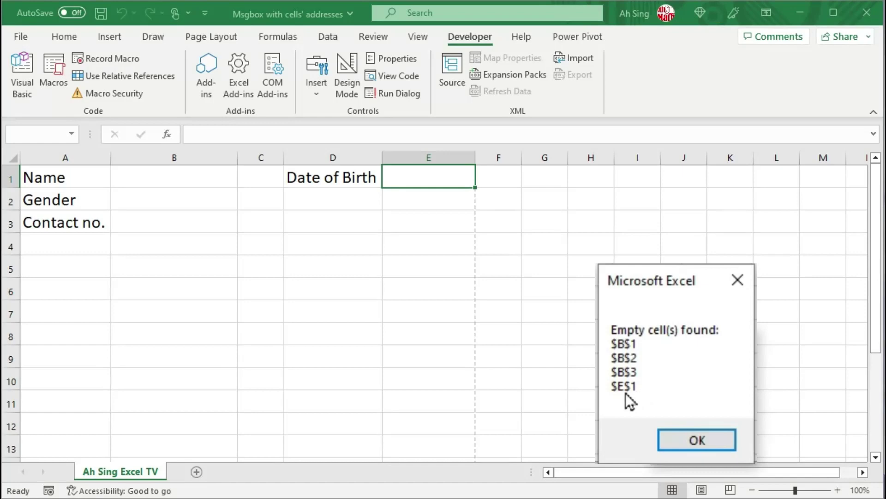
- Dismiss the warning and change cell.Address to cell.Address(False, False) in the macro
left_click(685, 440)
left_click(26, 97)
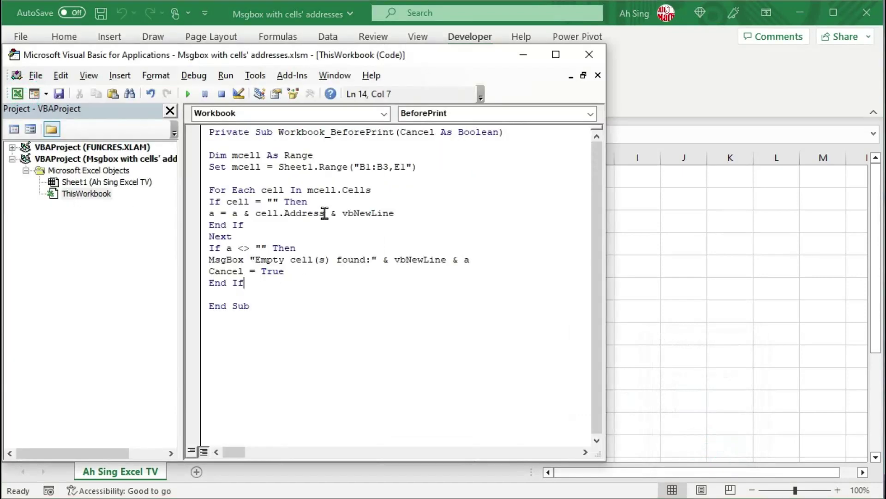
left_click(419, 284)
type("(")
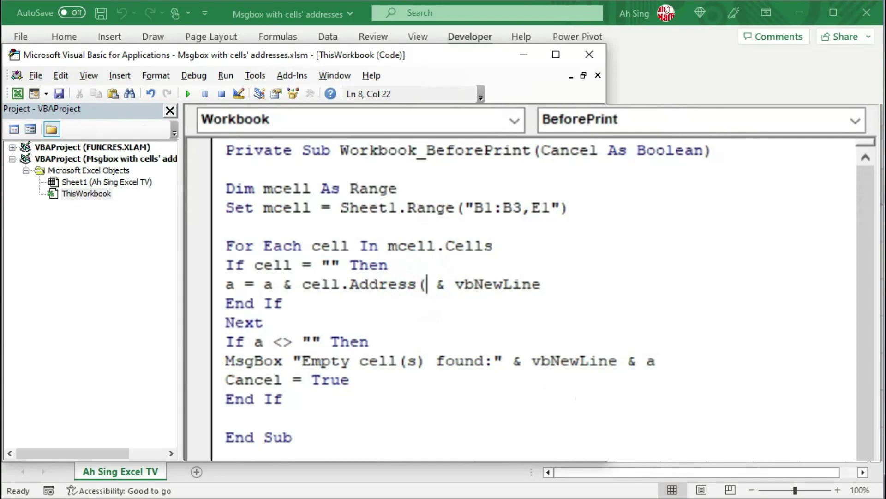
type("false,false")
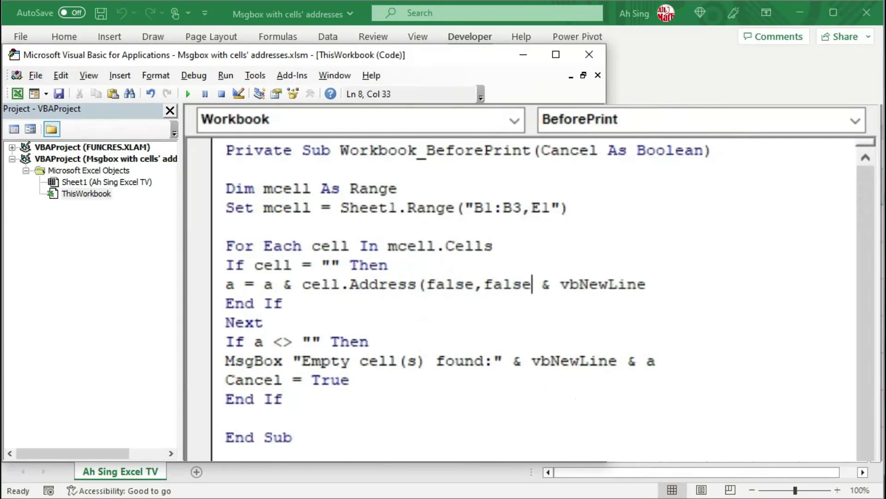
type(")")
key("Left")
key("Left")
key("Left")
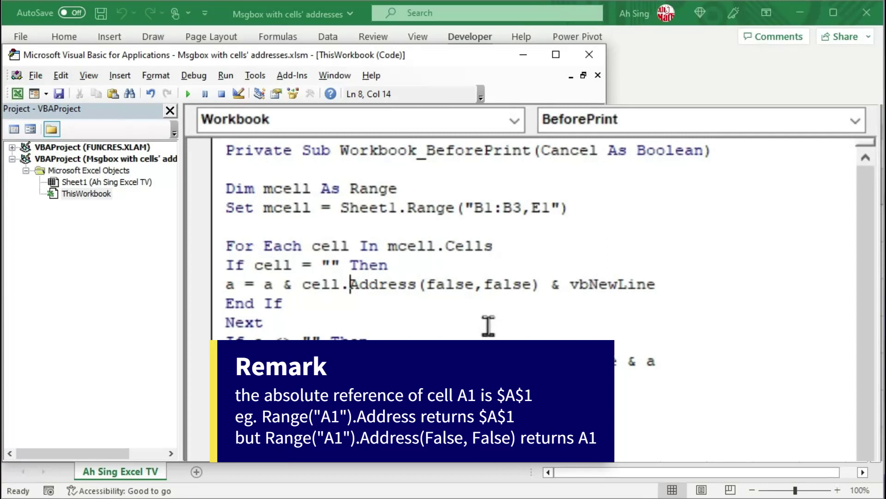
left_click_drag(425, 284, 474, 284)
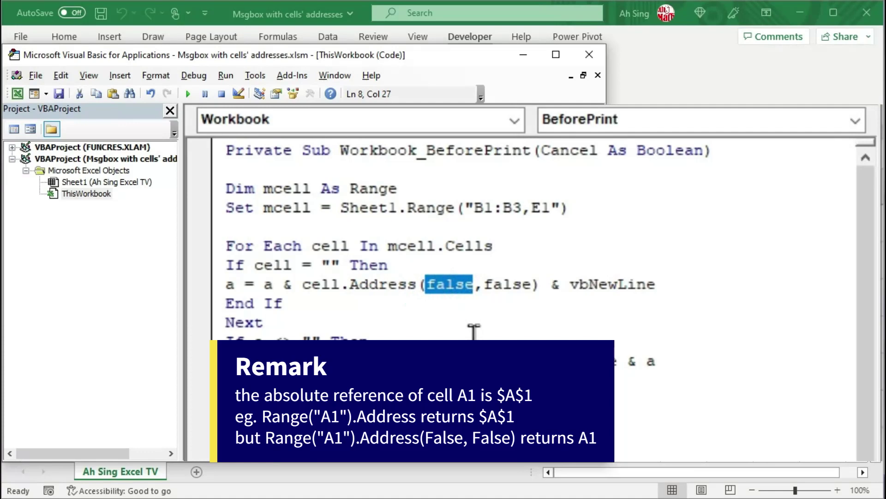
left_click_drag(485, 284, 532, 284)
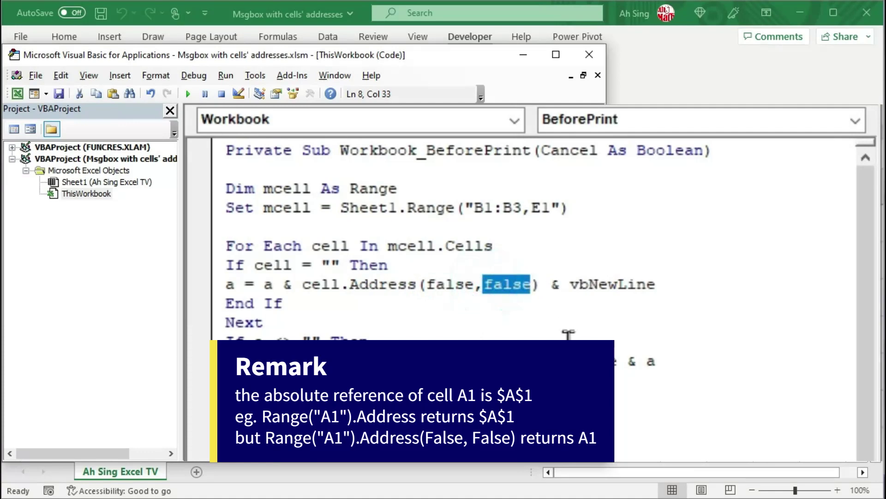
left_click(352, 341)
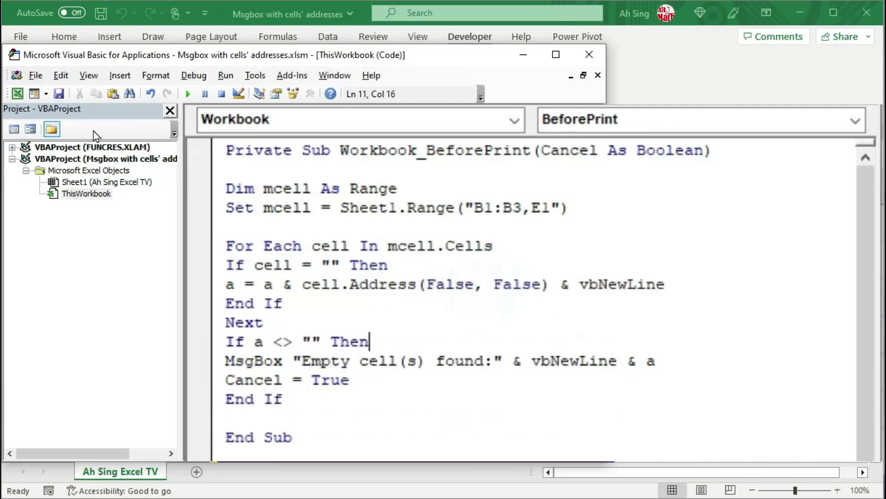
- Back on the worksheet, enter a name in cell B1
left_click(17, 93)
left_click(203, 178)
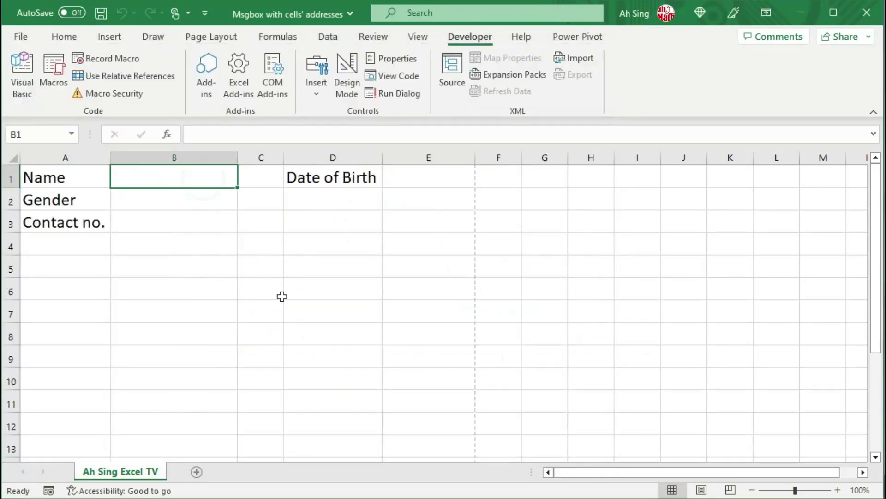
type("ah sing")
left_click(282, 297)
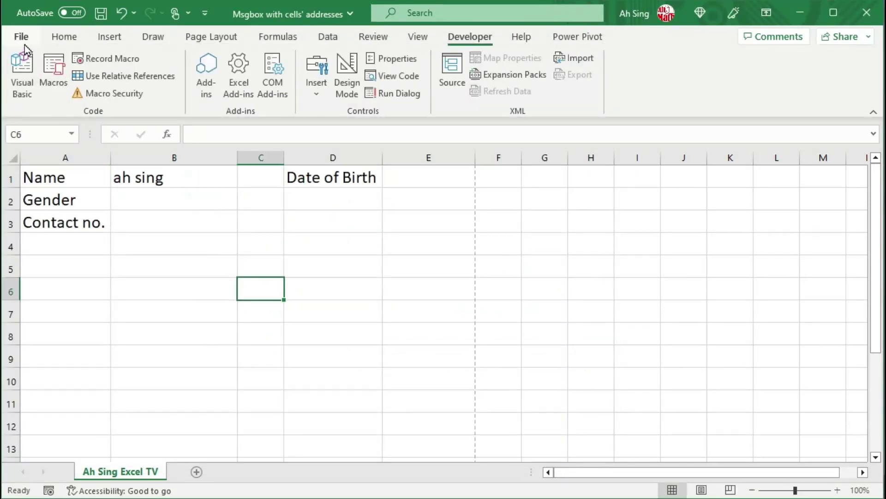
- Print again and dismiss the warning, which now lists only B2, B3 and E1
left_click(21, 36)
left_click(55, 260)
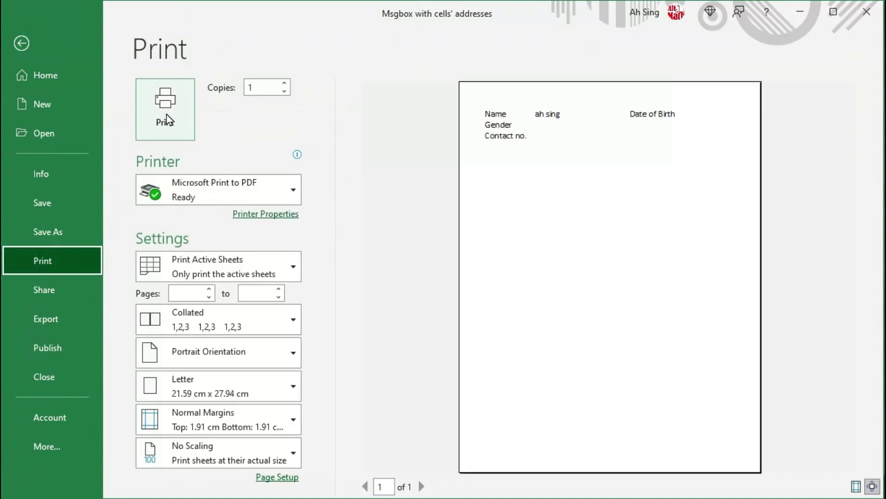
left_click(168, 121)
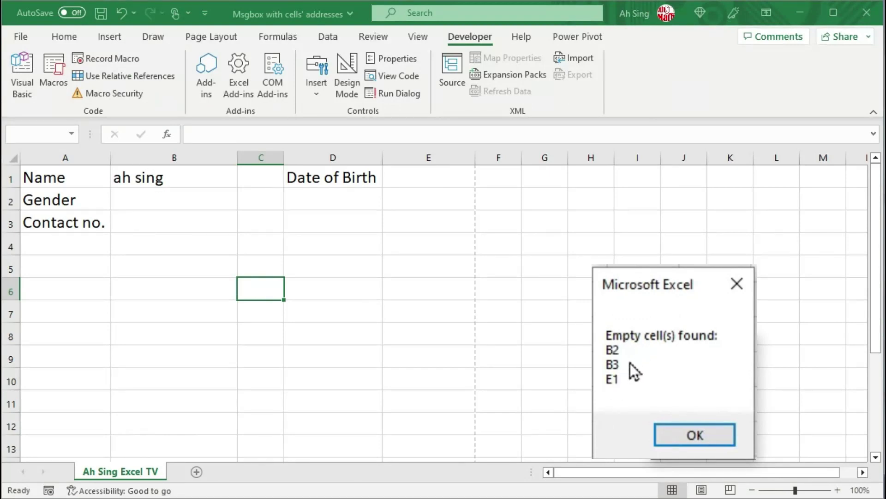
left_click(699, 435)
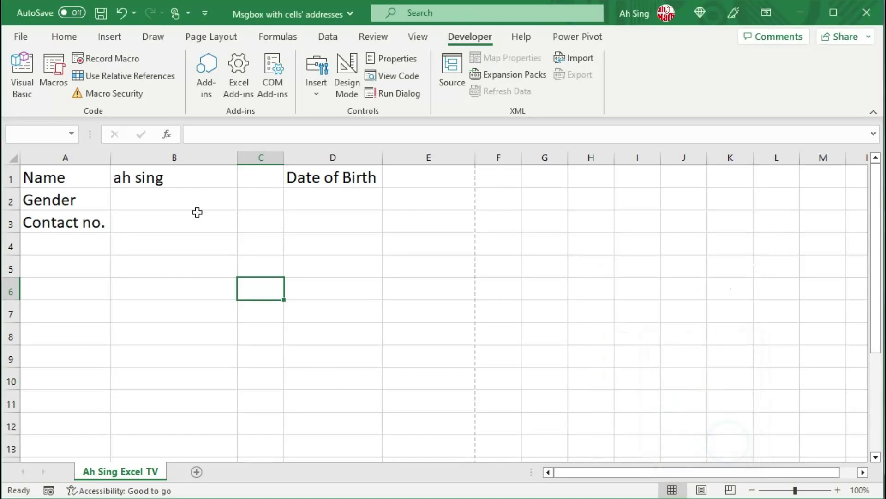
- Fill B2, B3 and E1 with Male, 123 and 28/02/2023, print warning-free, then cancel saving the output
left_click(198, 204)
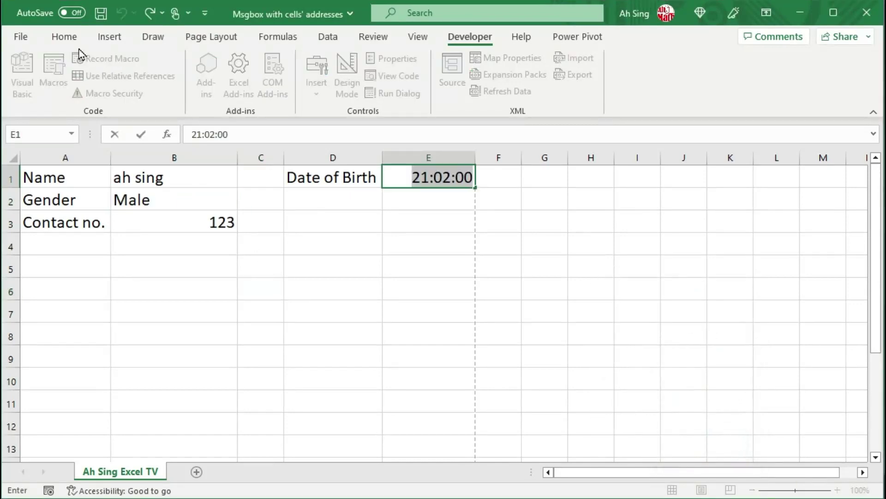
left_click(18, 38)
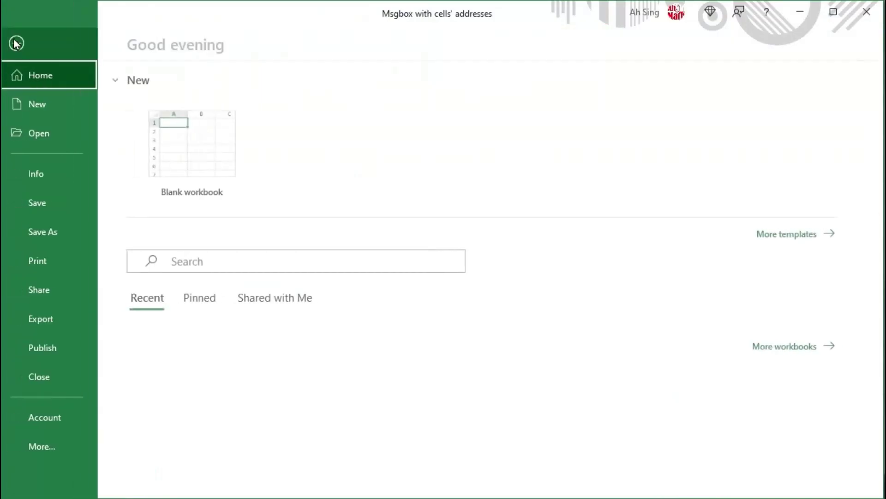
left_click(57, 264)
left_click(170, 123)
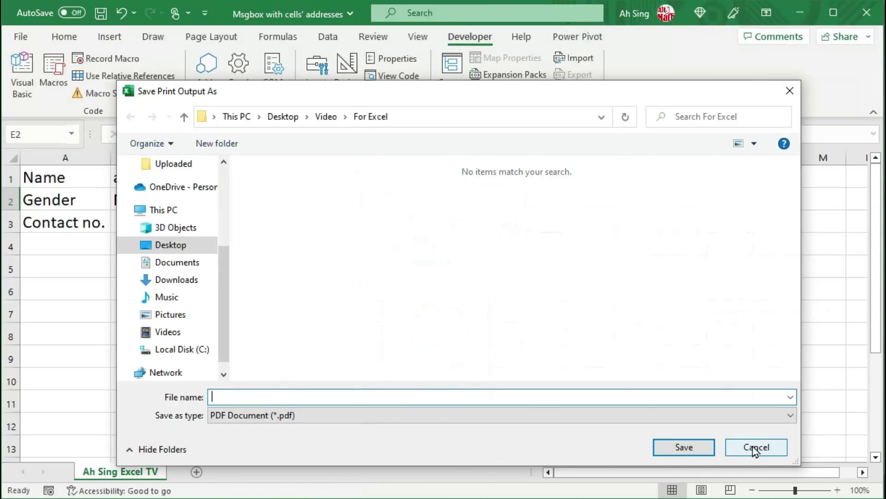
left_click(757, 447)
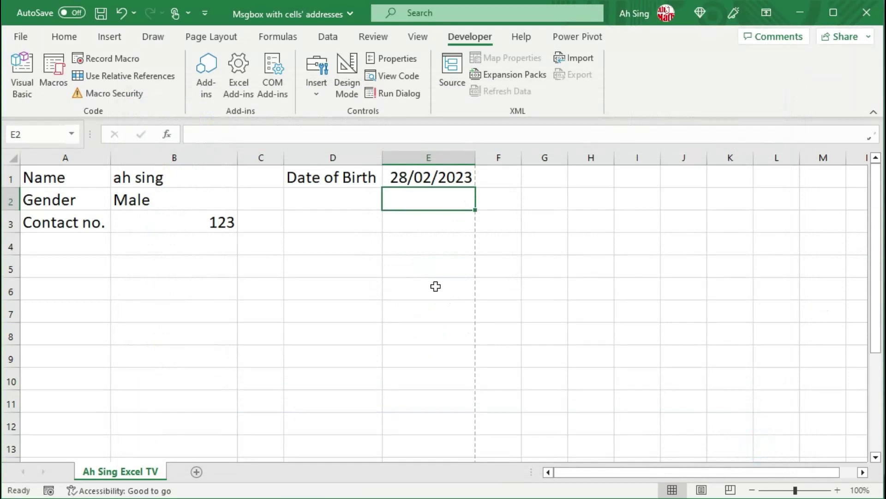